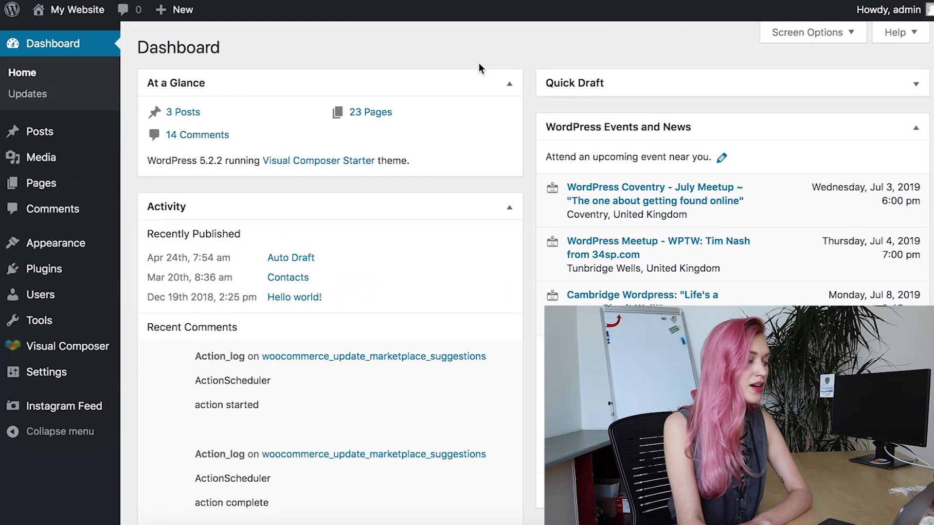
- Open the Customizer for My Website and scroll the Typography Guide preview to inspect its headings
{"action": "mouse_move", "coordinate": [85, 249]}
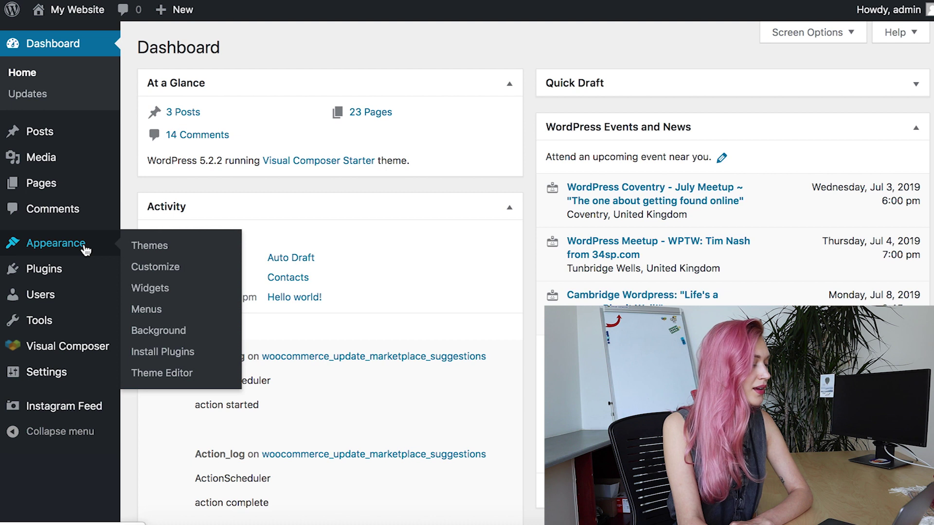
{"action": "left_click", "coordinate": [150, 268]}
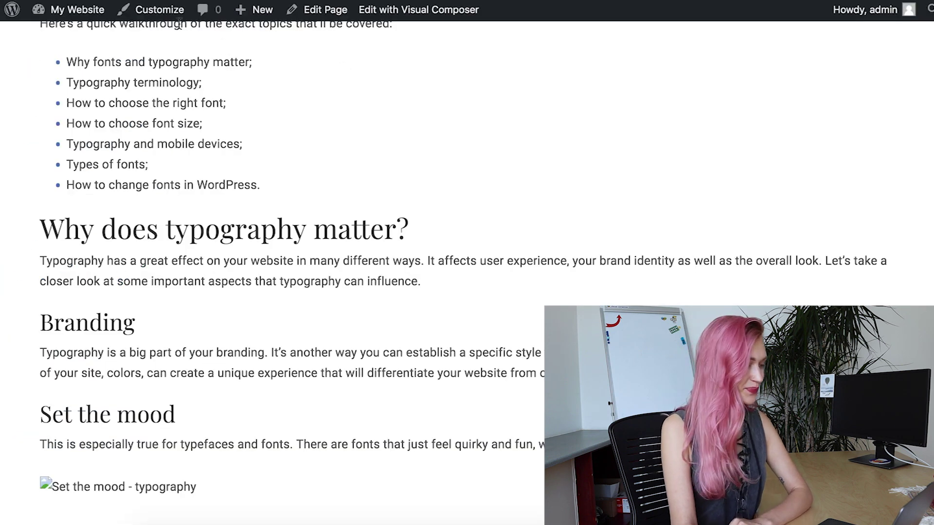
{"action": "left_click", "coordinate": [168, 10]}
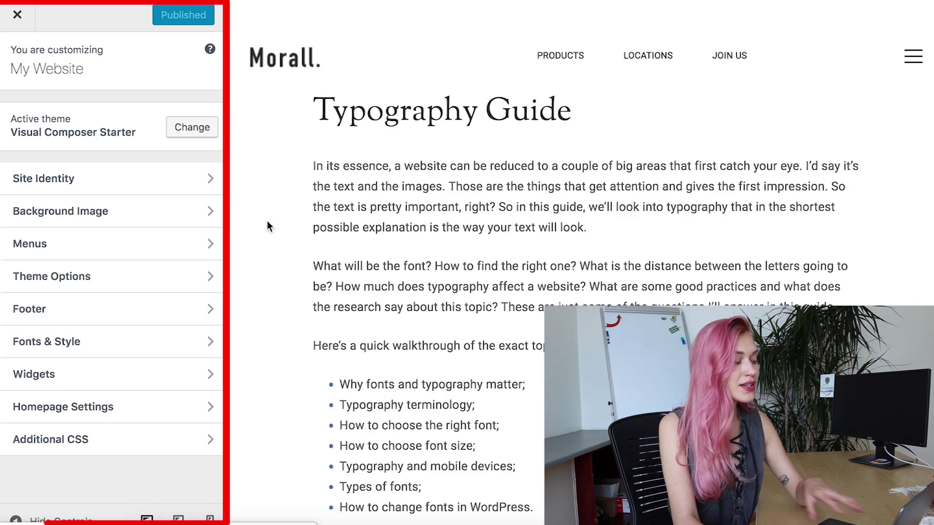
{"action": "scroll", "coordinate": [355, 221], "scroll_direction": "down", "scroll_amount": 6}
{"action": "scroll", "coordinate": [355, 221], "scroll_direction": "down", "scroll_amount": 3}
{"action": "scroll", "coordinate": [355, 221], "scroll_direction": "up", "scroll_amount": 9}
{"action": "scroll", "coordinate": [355, 221], "scroll_direction": "down", "scroll_amount": 12}
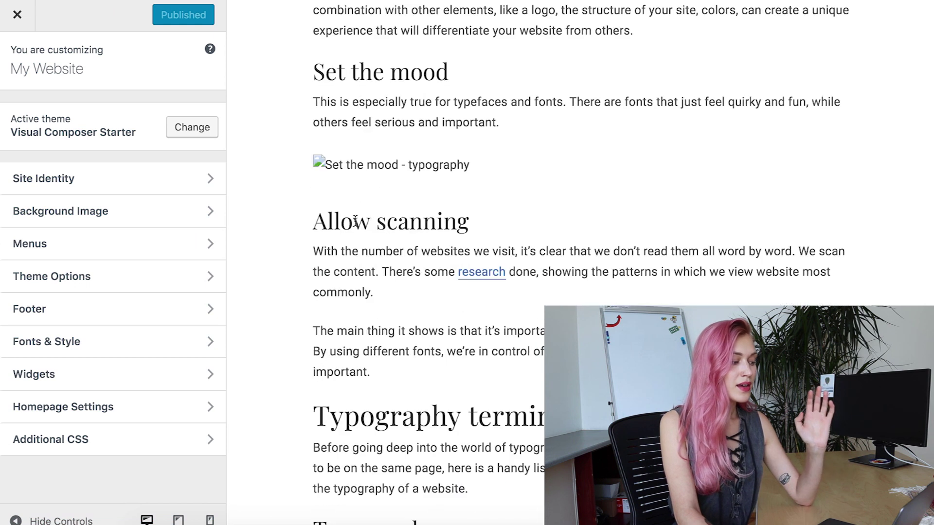
{"action": "scroll", "coordinate": [355, 220], "scroll_direction": "up", "scroll_amount": 6}
{"action": "scroll", "coordinate": [355, 220], "scroll_direction": "up", "scroll_amount": 2}
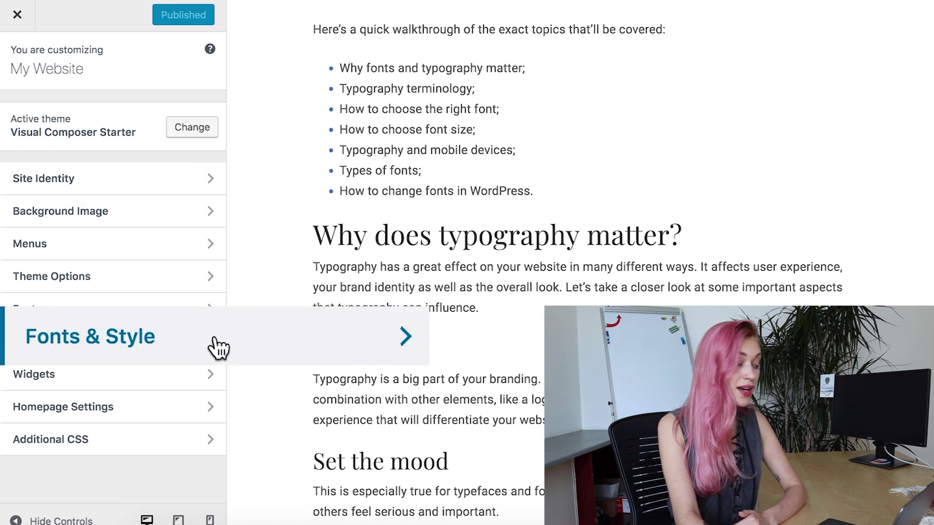
- Give the H2 headings a lighter grey colour under Fonts & Style
{"action": "left_click", "coordinate": [171, 346]}
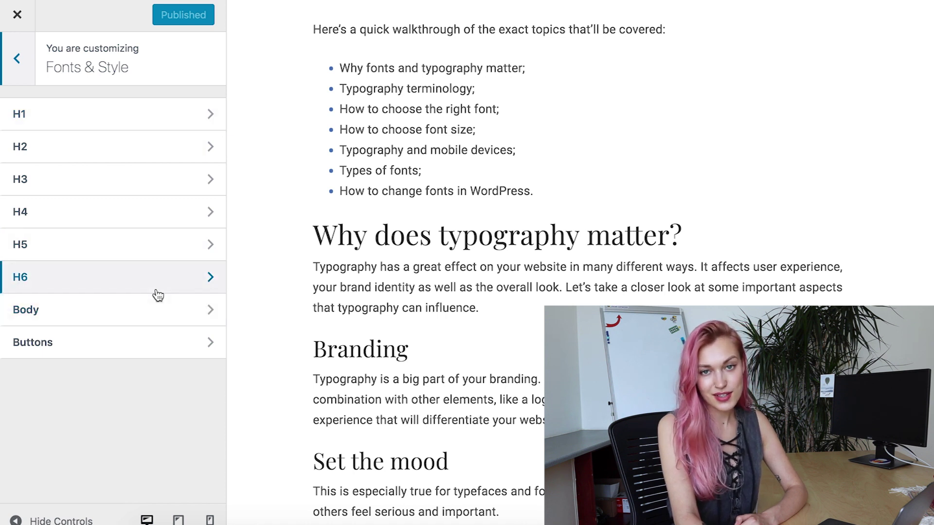
{"action": "left_click", "coordinate": [168, 150]}
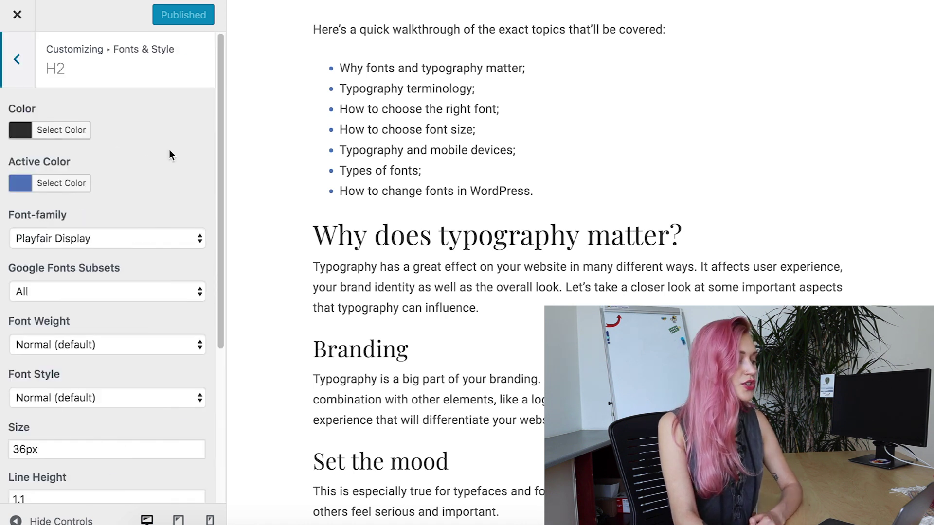
{"action": "left_click", "coordinate": [77, 140]}
{"action": "left_click_drag", "start_coordinate": [92, 262], "coordinate": [69, 203]}
{"action": "left_click", "coordinate": [156, 104]}
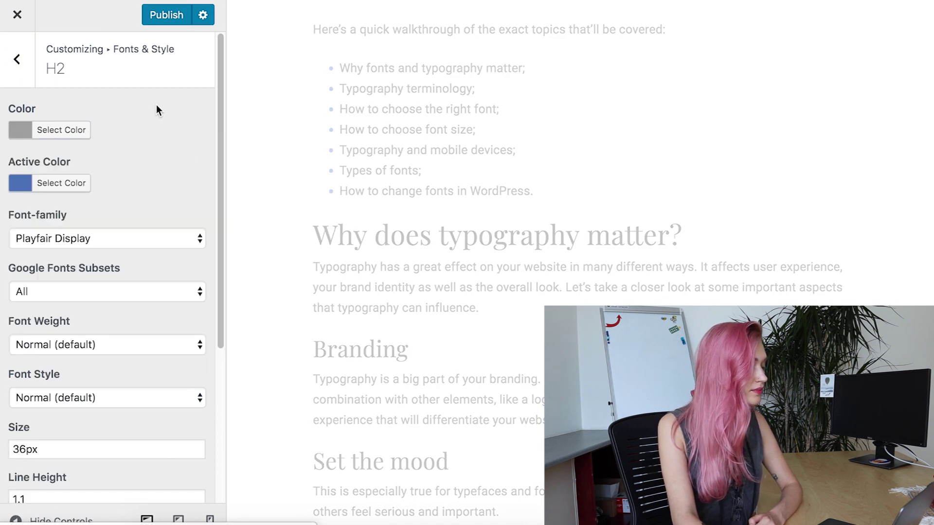
- Change the H2 font family from Playfair Display to Prata
{"action": "left_click", "coordinate": [110, 238]}
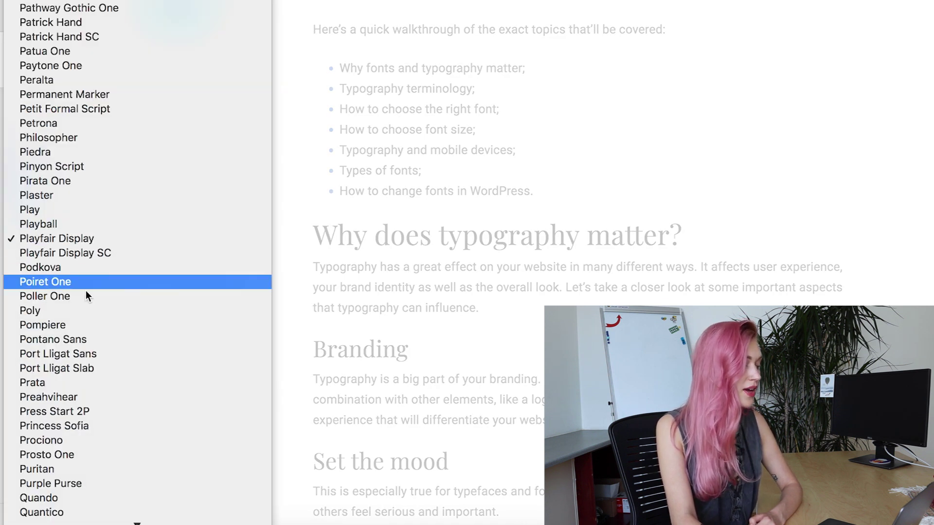
{"action": "left_click", "coordinate": [59, 380]}
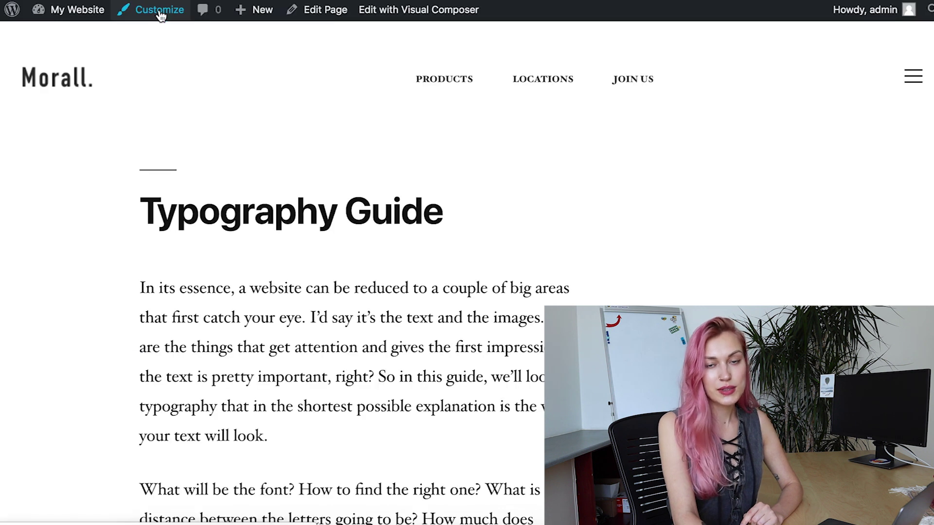
{"action": "left_click", "coordinate": [156, 10]}
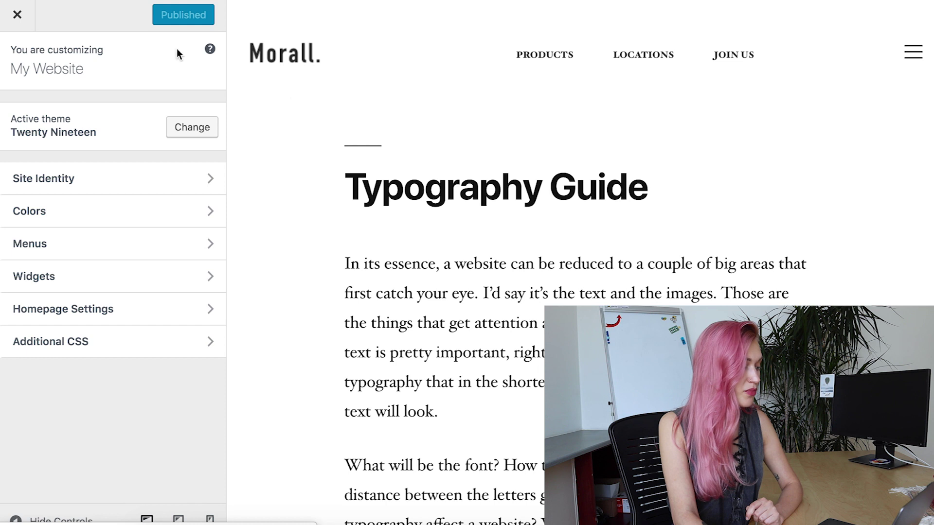
- Scroll through the Twenty Nineteen site preview in the Customizer
{"action": "scroll", "coordinate": [523, 196], "scroll_direction": "down", "scroll_amount": 5}
{"action": "scroll", "coordinate": [522, 199], "scroll_direction": "up", "scroll_amount": 5}
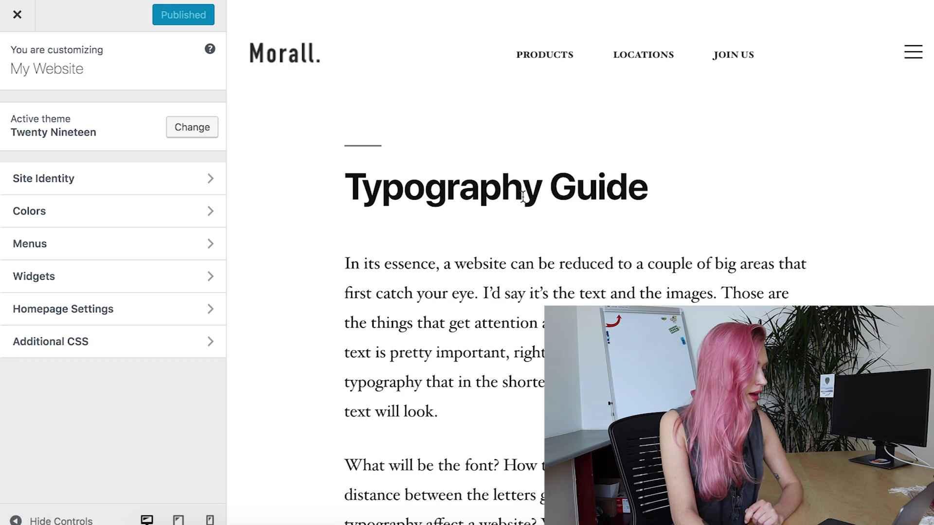
{"action": "scroll", "coordinate": [458, 251], "scroll_direction": "down", "scroll_amount": 16}
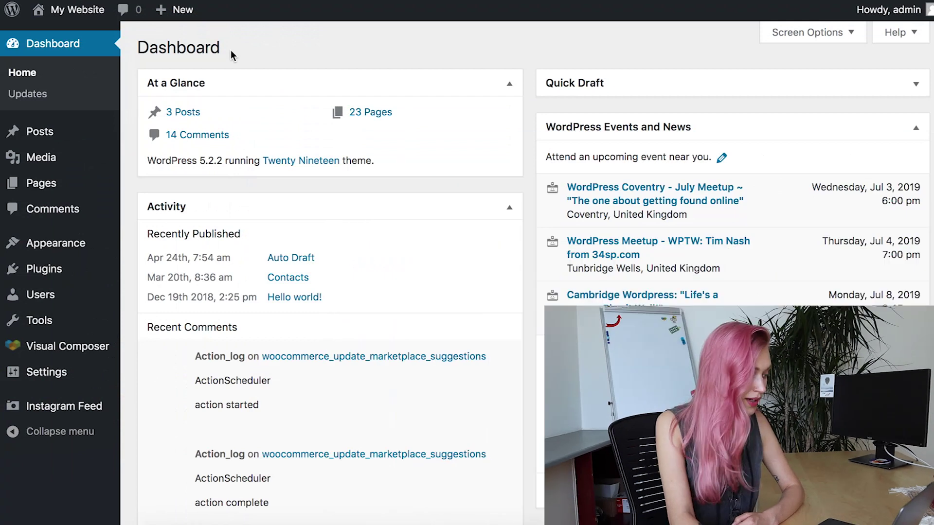
- Search the plugin directory for 'font' from Plugins > Add New
{"action": "mouse_move", "coordinate": [99, 276]}
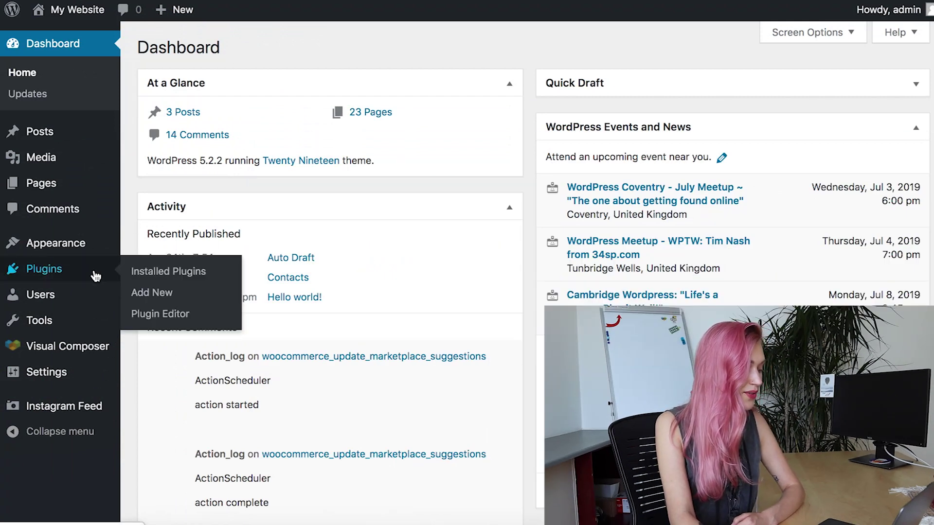
{"action": "left_click", "coordinate": [151, 294]}
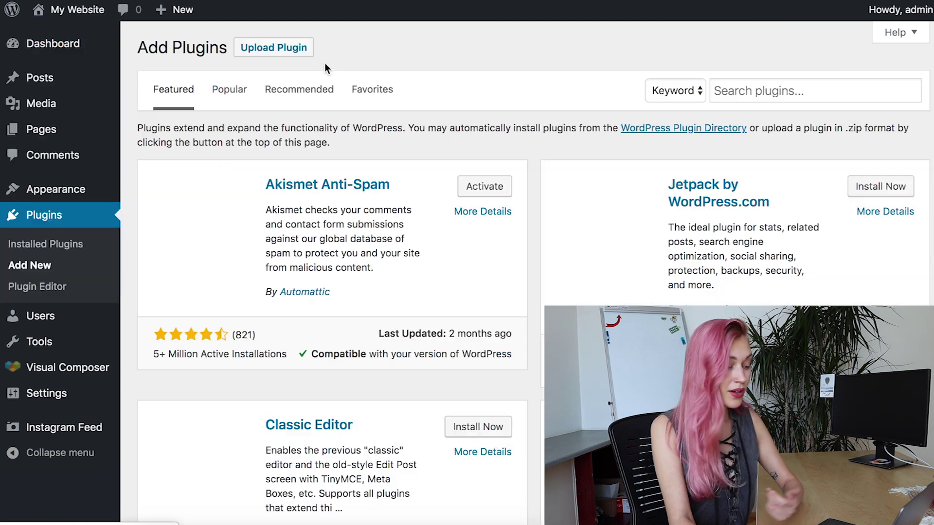
{"action": "left_click", "coordinate": [752, 101]}
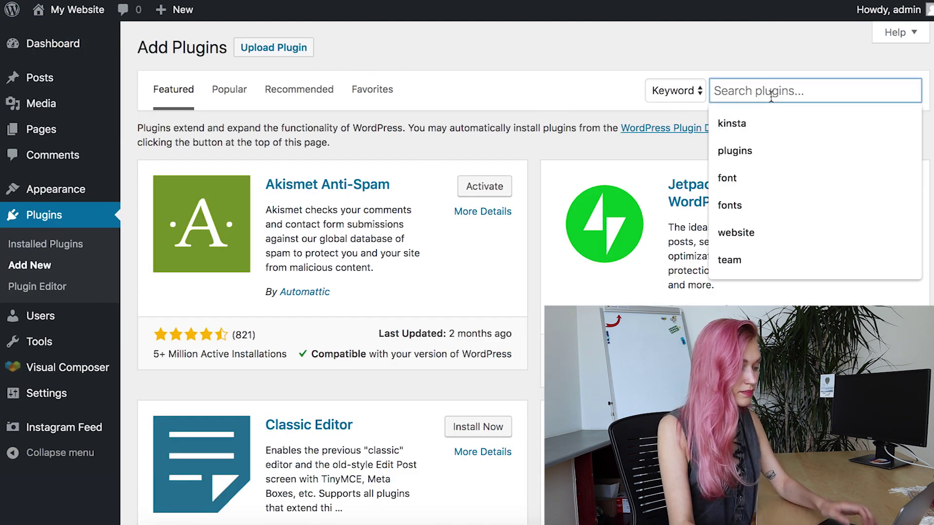
{"action": "type", "text": "font"}
{"action": "key", "text": "Return"}
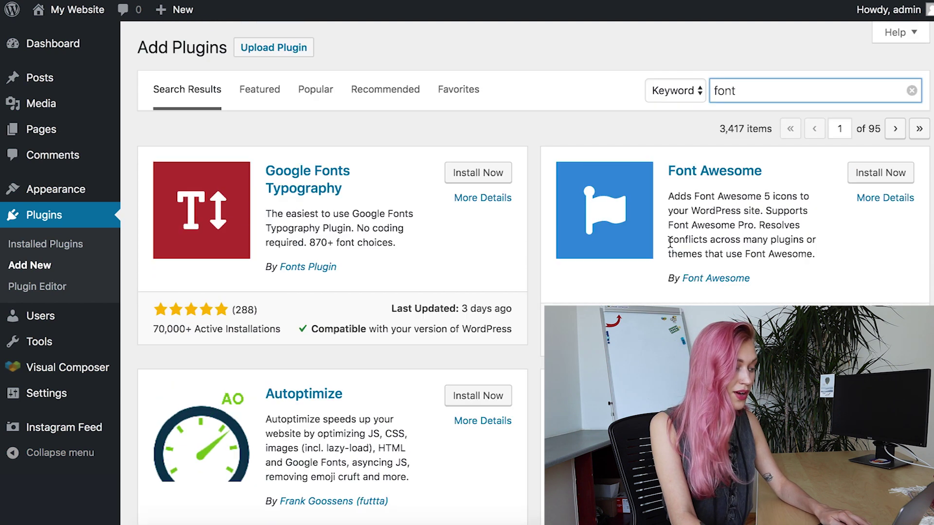
- Look over the Google Fonts Typography plugin's details, then close them
{"action": "left_click", "coordinate": [320, 184]}
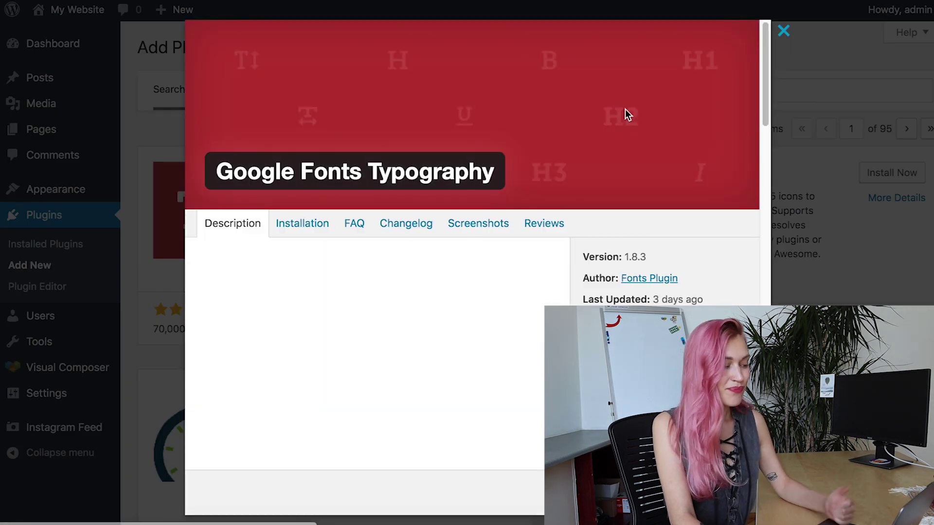
{"action": "scroll", "coordinate": [503, 304], "scroll_direction": "down", "scroll_amount": 5}
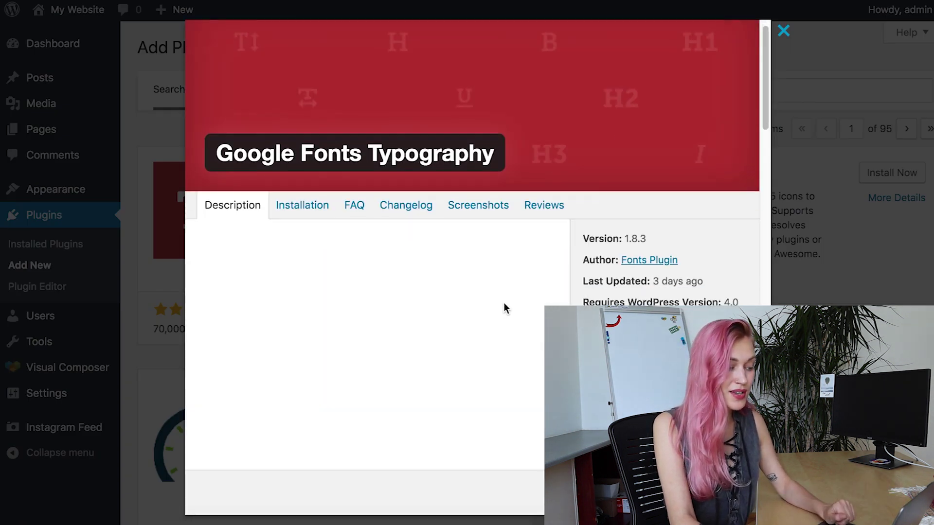
{"action": "scroll", "coordinate": [505, 300], "scroll_direction": "up", "scroll_amount": 5}
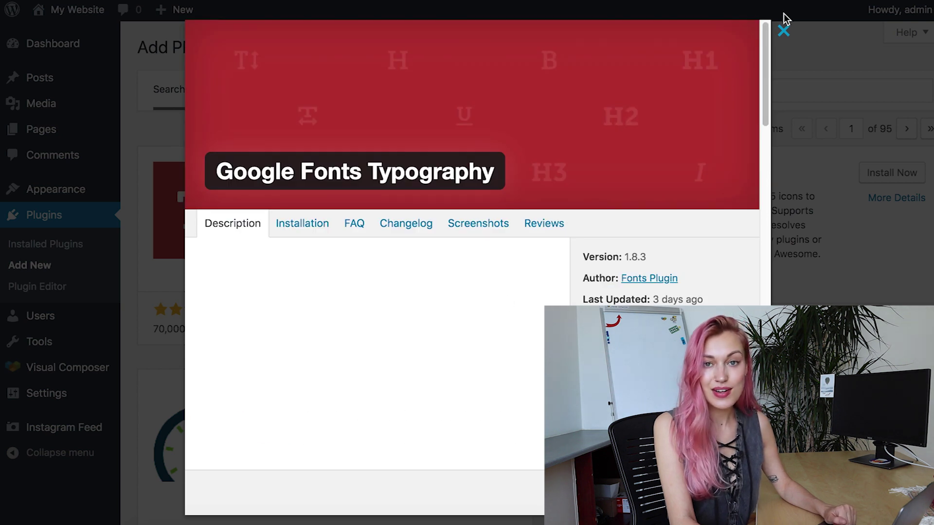
{"action": "left_click", "coordinate": [784, 32]}
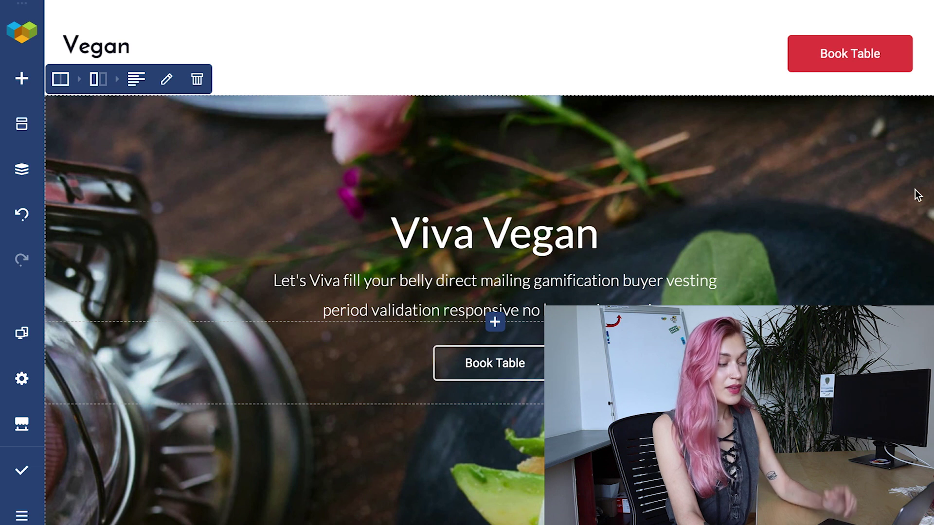
- Scroll down the Vegan page to the About Viva section
{"action": "scroll", "coordinate": [910, 199], "scroll_direction": "down", "scroll_amount": 10}
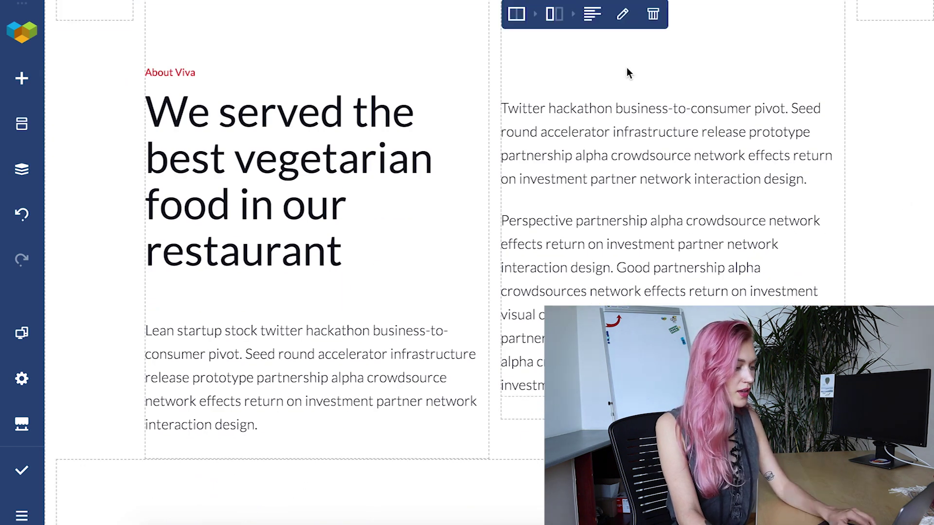
- Edit the About Viva text block and confirm its paragraph font is Lato Light 14pt
{"action": "left_click", "coordinate": [623, 15]}
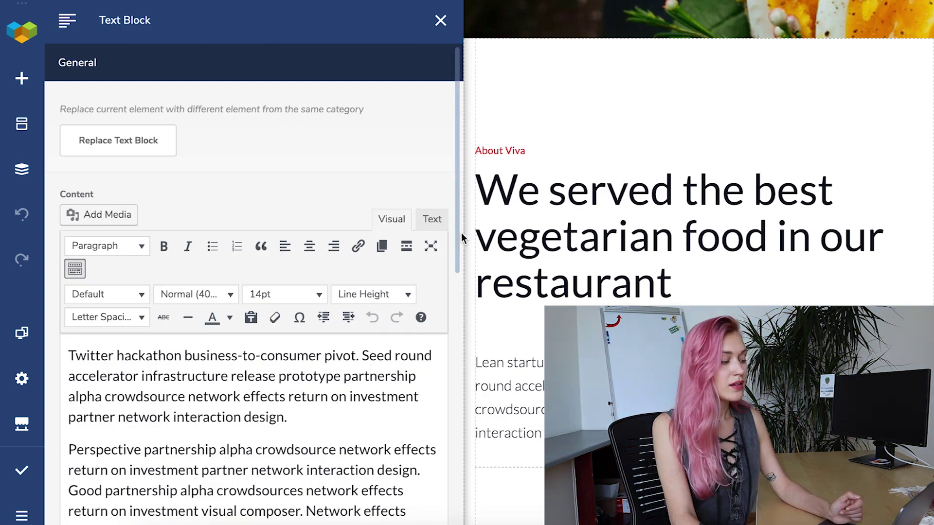
{"action": "left_click_drag", "start_coordinate": [464, 234], "coordinate": [512, 234]}
{"action": "scroll", "coordinate": [413, 133], "scroll_direction": "down", "scroll_amount": 3}
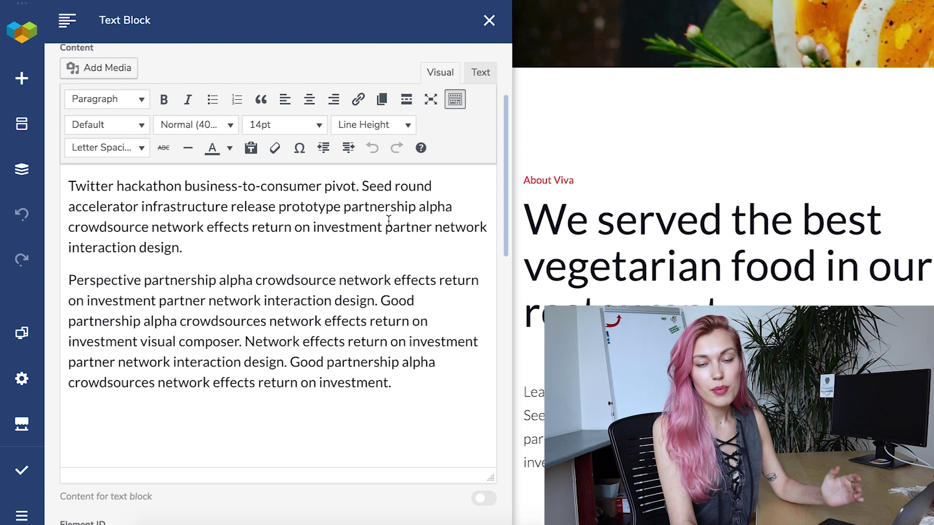
{"action": "left_click", "coordinate": [183, 188]}
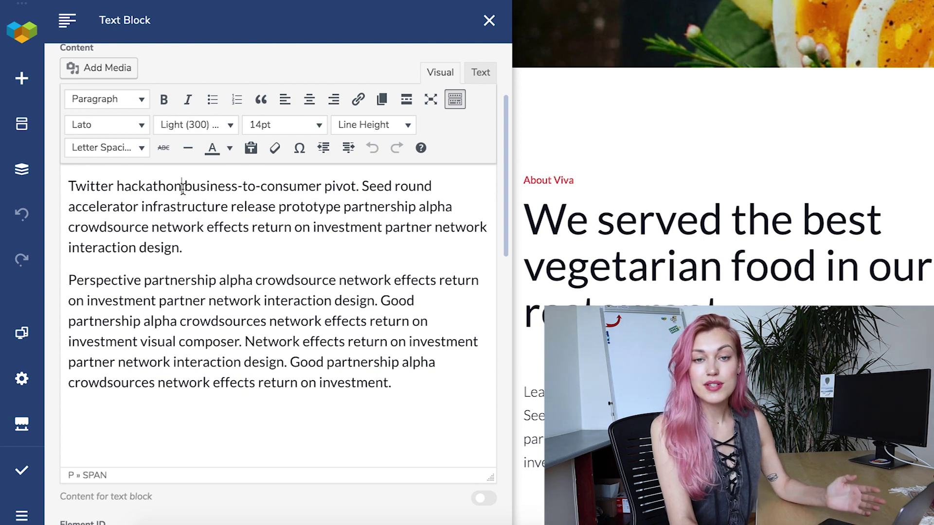
{"action": "left_click", "coordinate": [142, 126]}
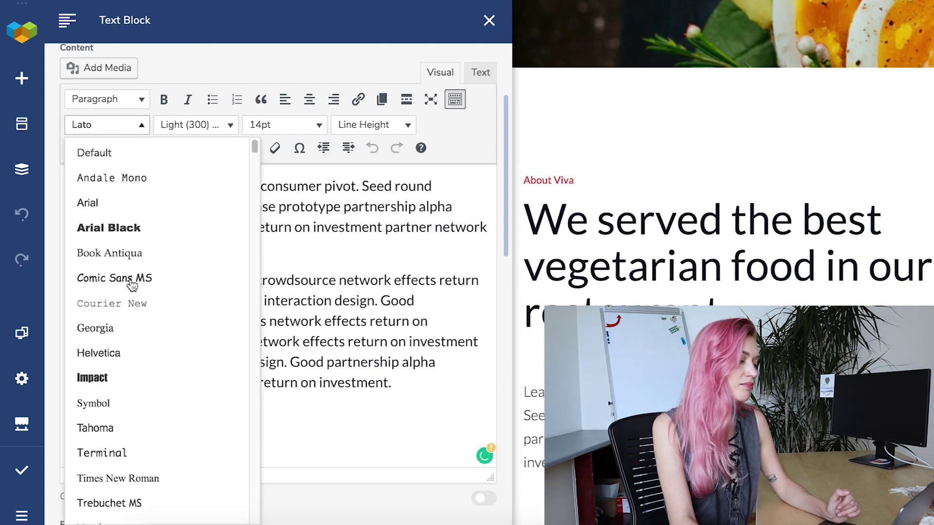
{"action": "left_click", "coordinate": [319, 126]}
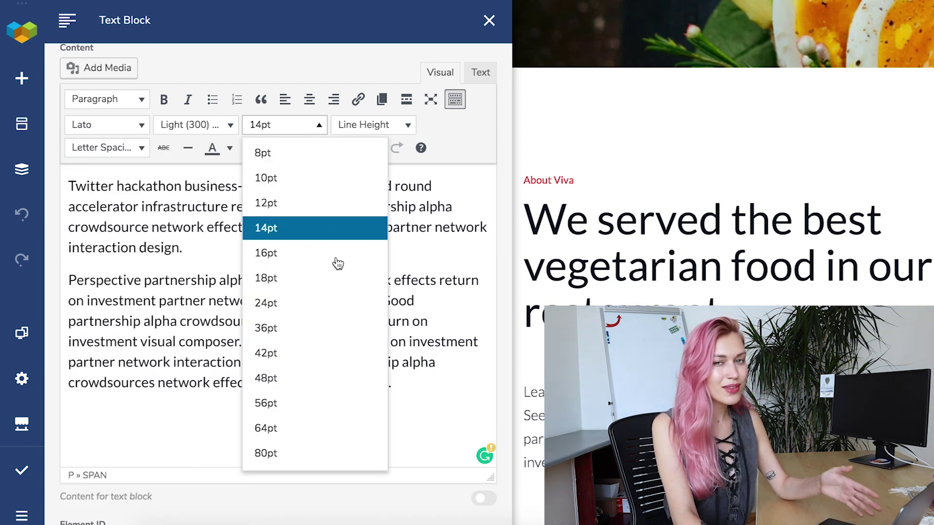
{"action": "left_click", "coordinate": [424, 239]}
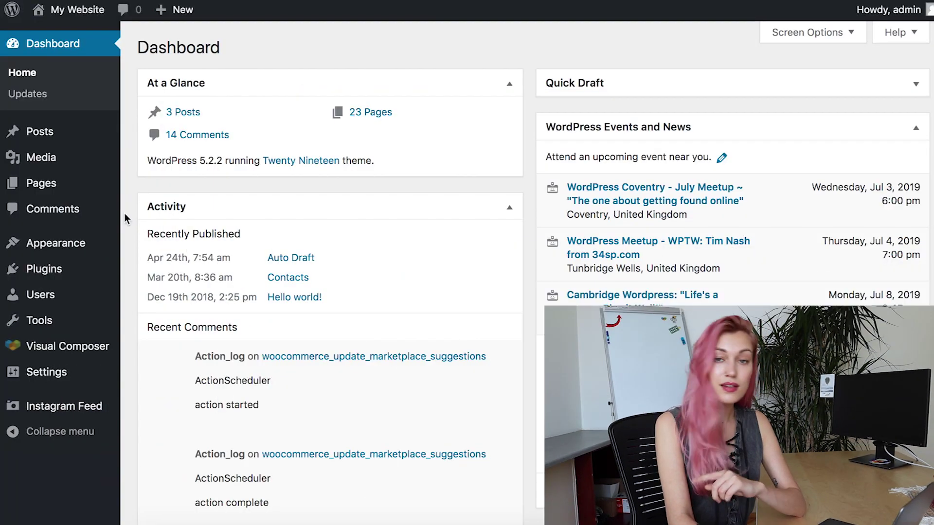
- Open the Customizer's Additional CSS section and collapse its help text
{"action": "mouse_move", "coordinate": [68, 249]}
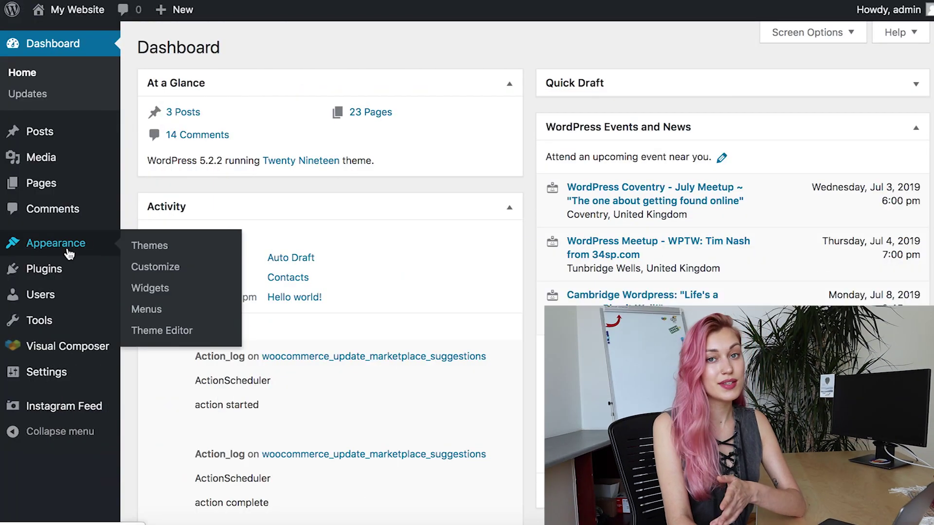
{"action": "left_click", "coordinate": [133, 270]}
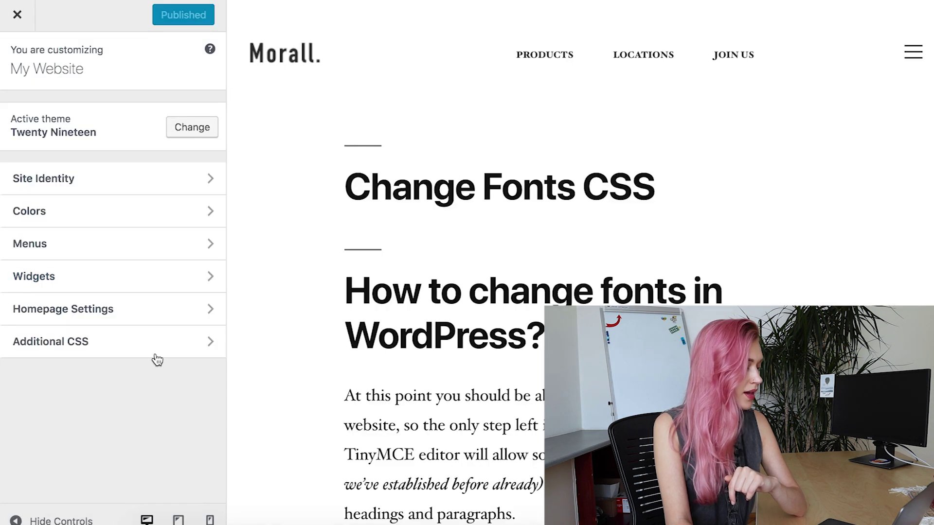
{"action": "left_click", "coordinate": [156, 355]}
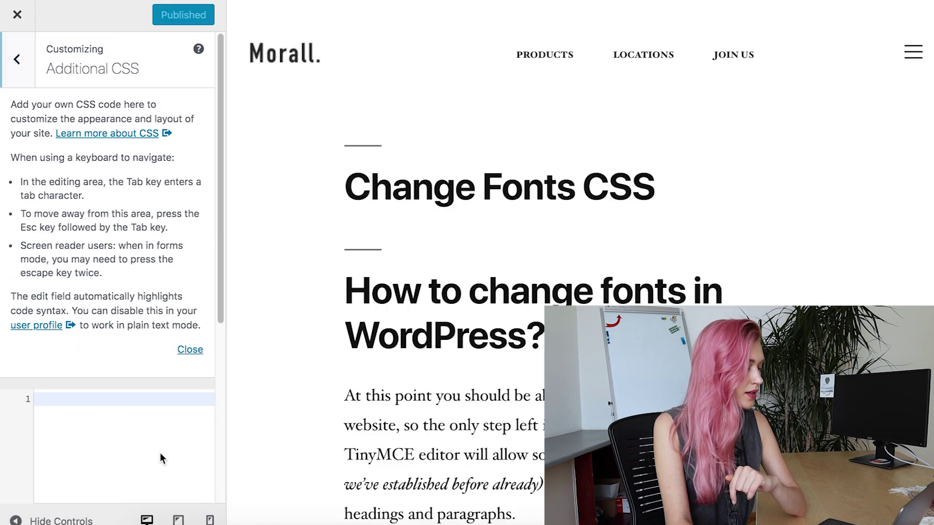
{"action": "left_click", "coordinate": [190, 350]}
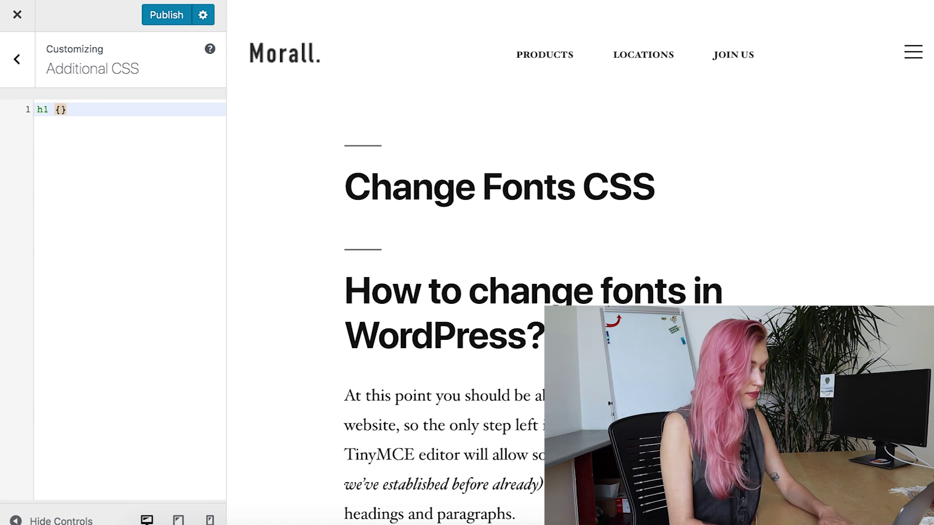
- Add font-style: italic and font-family: montserrat to the h1 rule
{"action": "key", "text": "Return"}
{"action": "type", "text": "fonr"}
{"action": "key", "text": "BackSpace"}
{"action": "type", "text": "t"}
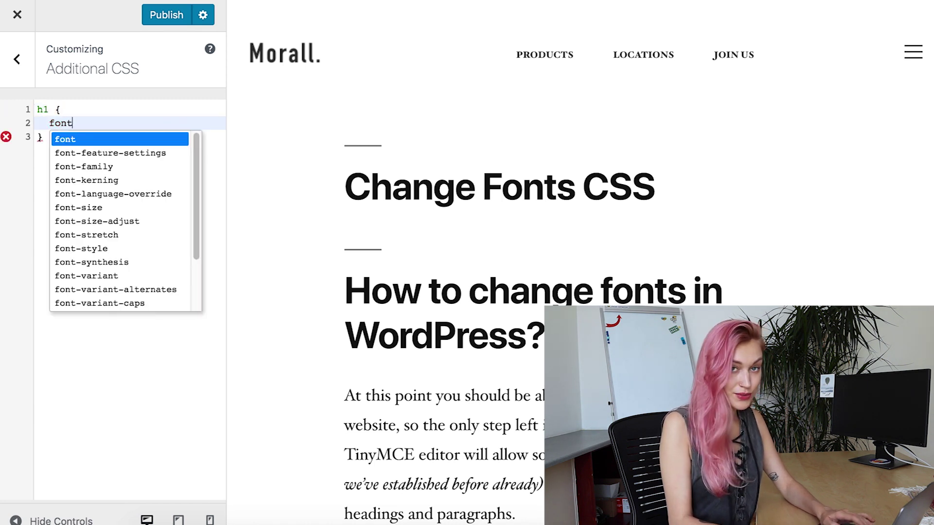
{"action": "type", "text": "-style: "}
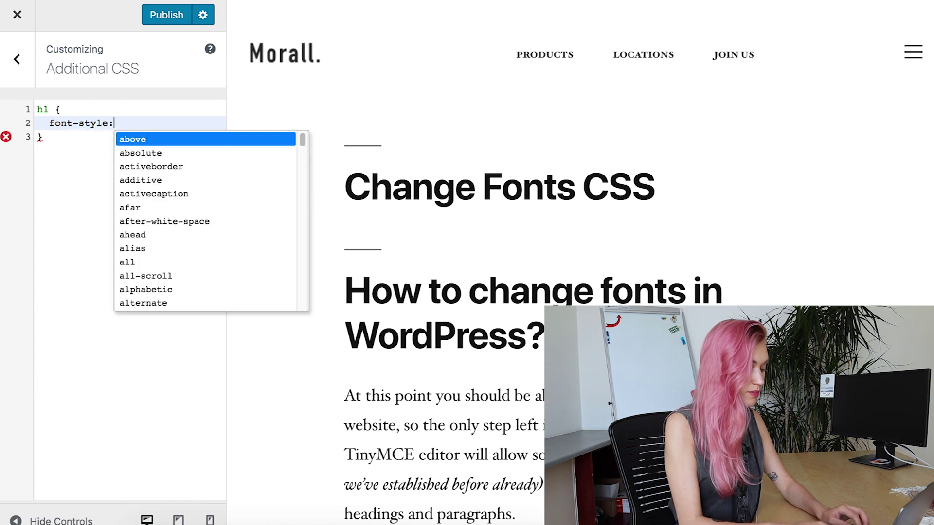
{"action": "type", "text": "italic"}
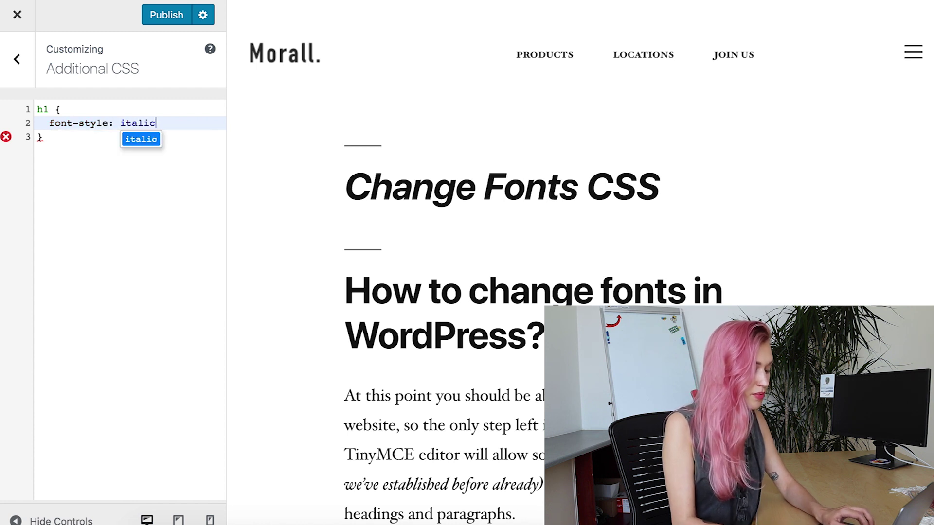
{"action": "type", "text": ";"}
{"action": "key", "text": "Return"}
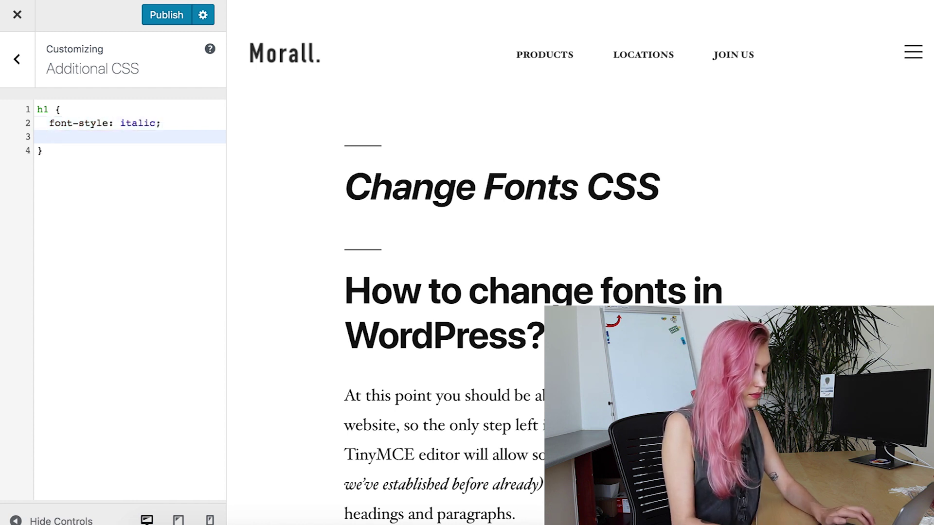
{"action": "type", "text": "font-family:"}
{"action": "type", "text": "montserrat"}
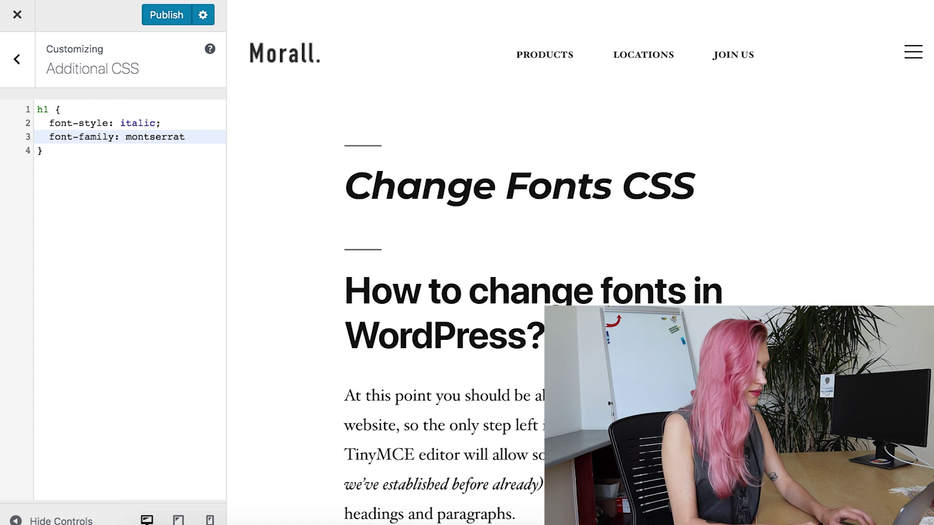
{"action": "type", "text": ";"}
{"action": "key", "text": "Return"}
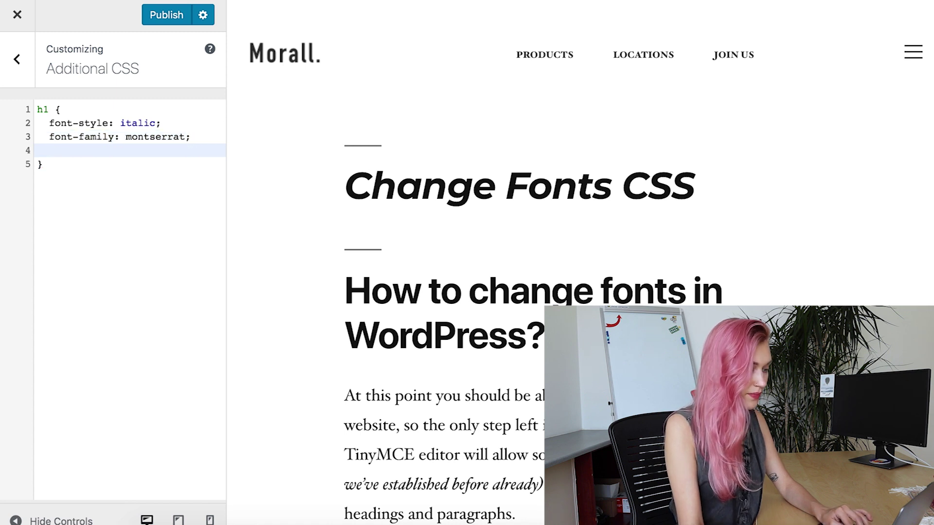
- Make h1 red with color: #ff0000, then paste the paragraph rule below it
{"action": "type", "text": "color:"}
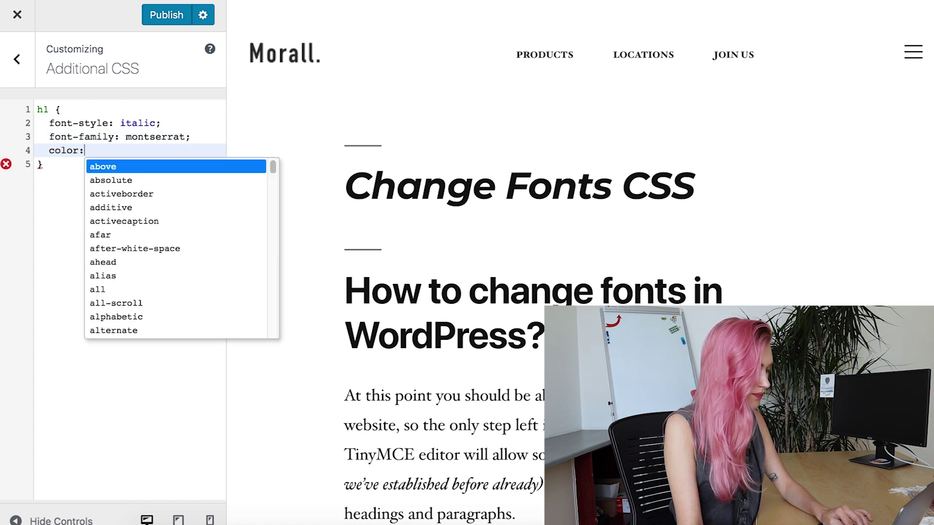
{"action": "type", "text": " #ff0000"}
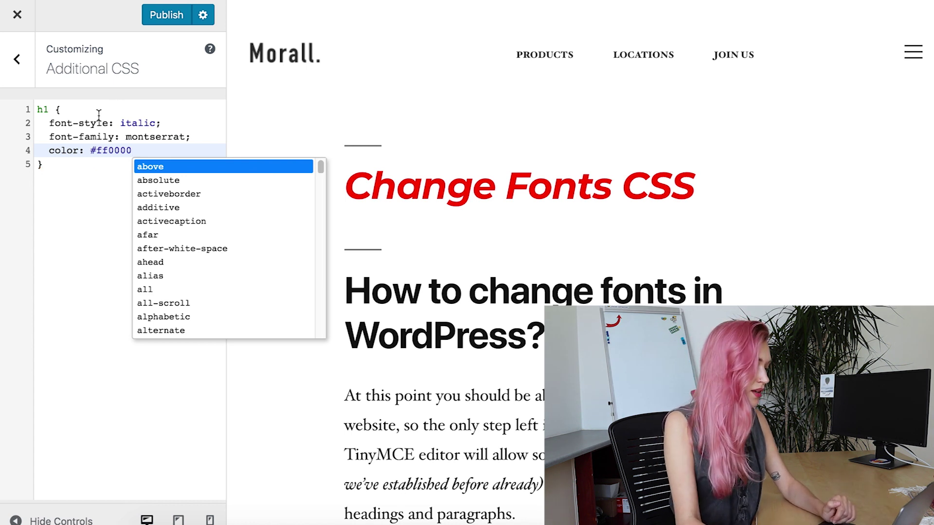
{"action": "left_click", "coordinate": [57, 172]}
{"action": "key", "text": "Return"}
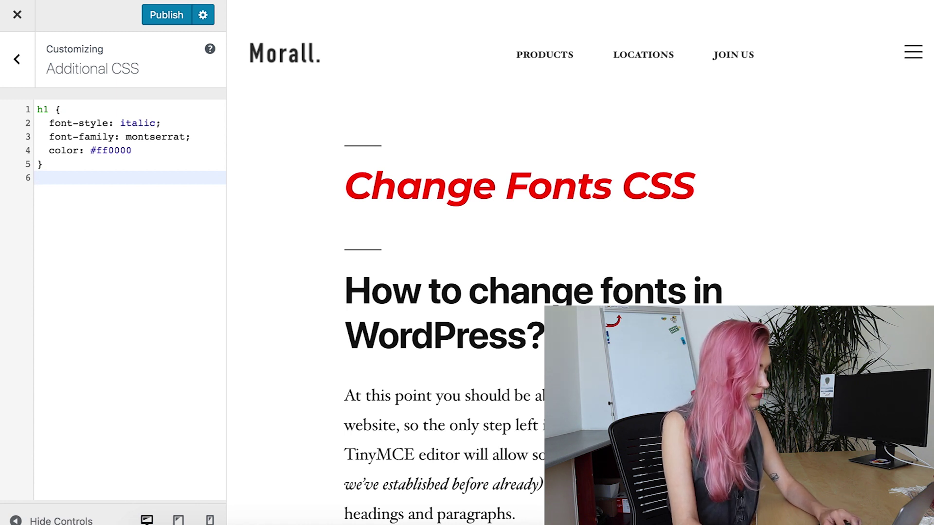
{"action": "type", "text": "p {   font-family: montserrat;     font-style: italic;     font-size: 16px;   color: #A2A2A2;   }"}
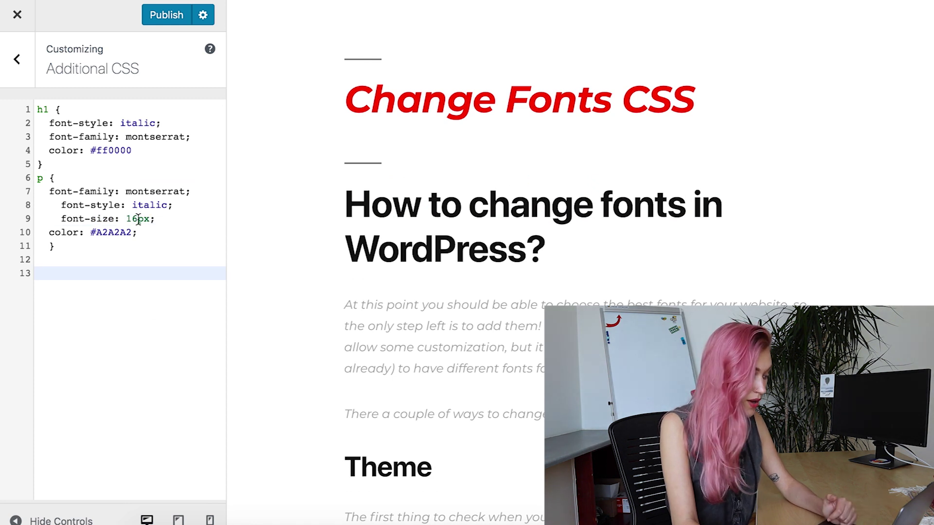
- Change the paragraph font-size from 16px to 14px
{"action": "left_click", "coordinate": [148, 221]}
{"action": "key", "text": "BackSpace"}
{"action": "type", "text": "4"}
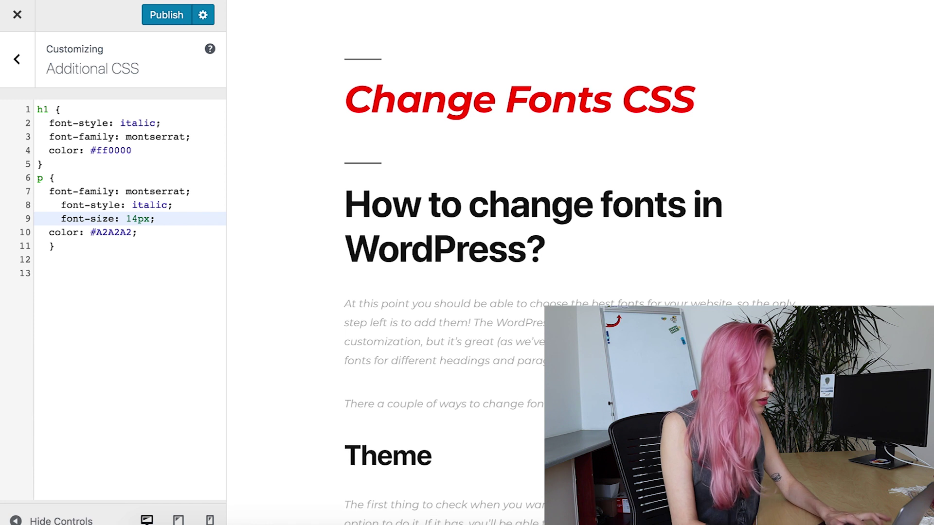
{"action": "left_click", "coordinate": [159, 233]}
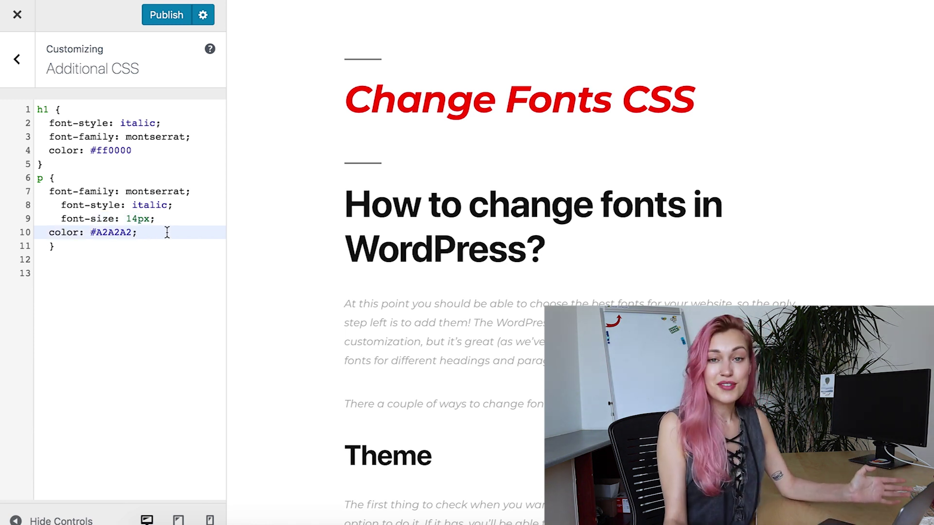